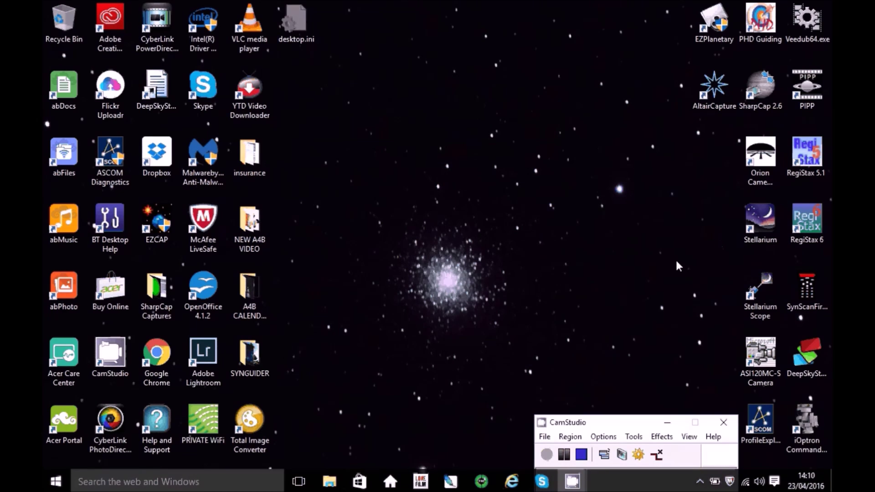
Launch Stellarium from its desktop shortcut, with the Date and time window showing 2016/5/23.
double_click(751, 227)
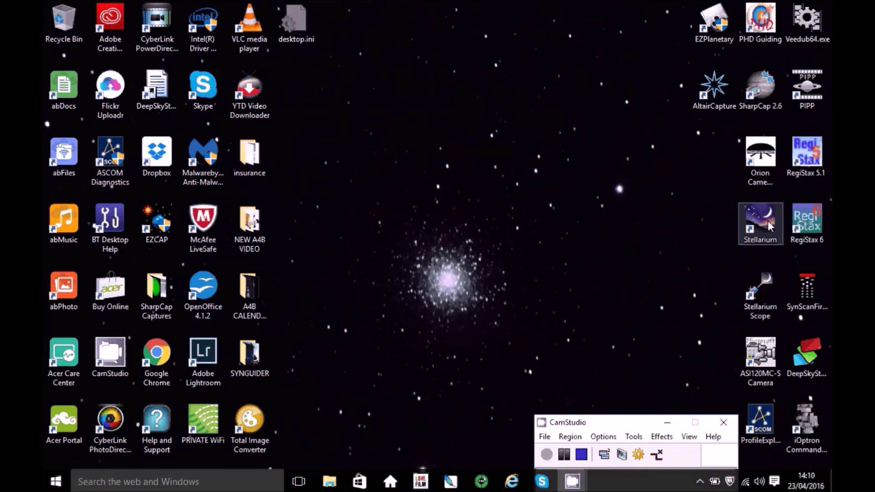
double_click(768, 225)
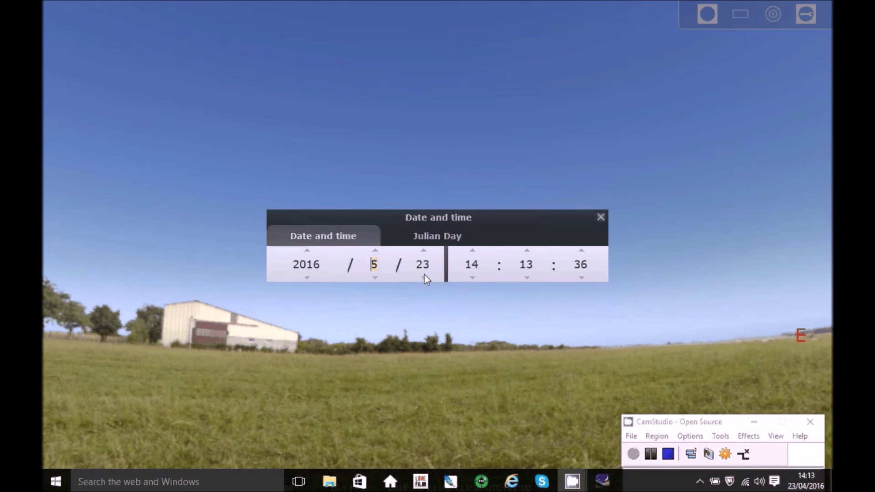
Move the simulated date back to 9 May 2016.
scroll(424, 275, "down", 8)
scroll(423, 279, "down", 9)
left_click(601, 217)
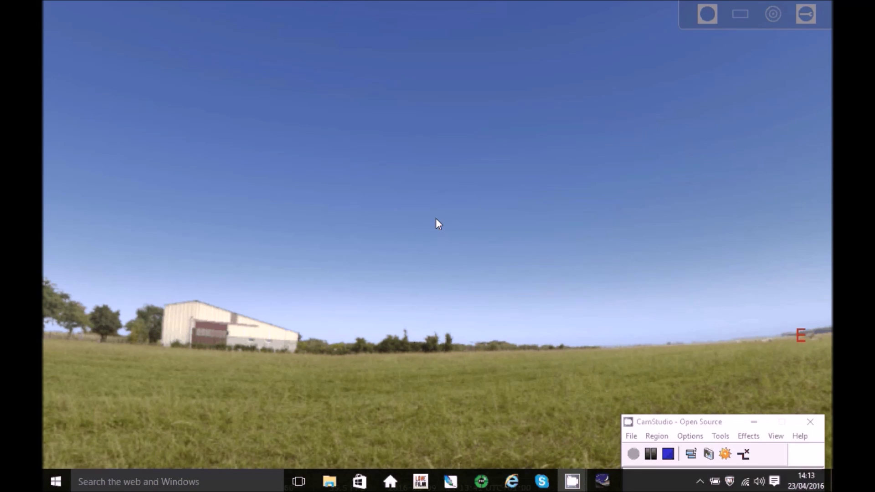
Set the time to about 12:12 so the Sun is at midday height.
left_click_drag(435, 218, 401, 285)
left_click(76, 280)
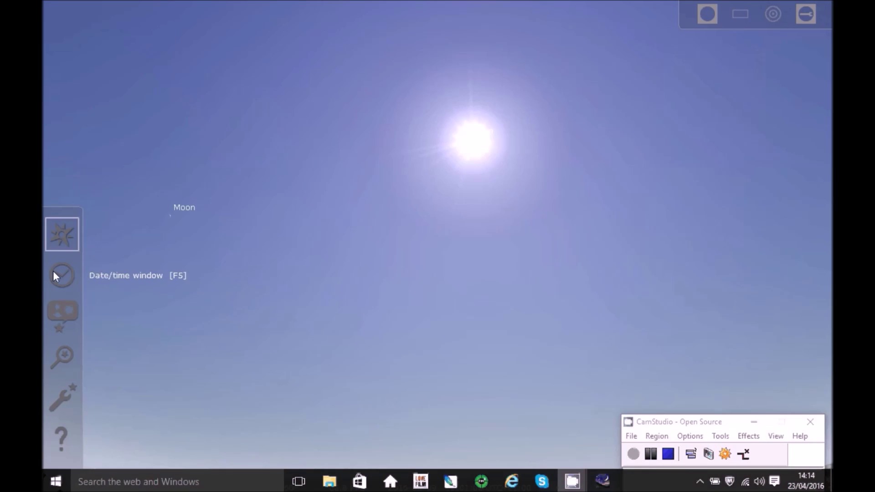
left_click(68, 274)
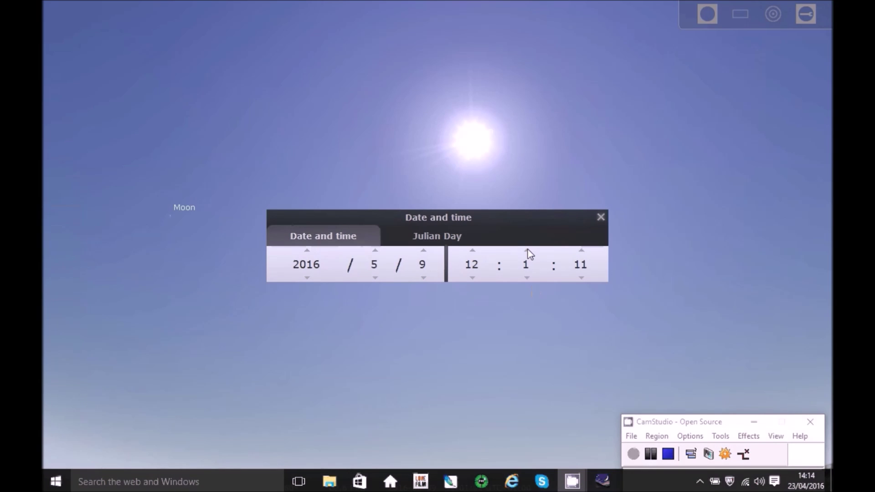
scroll(529, 251, "up", 5)
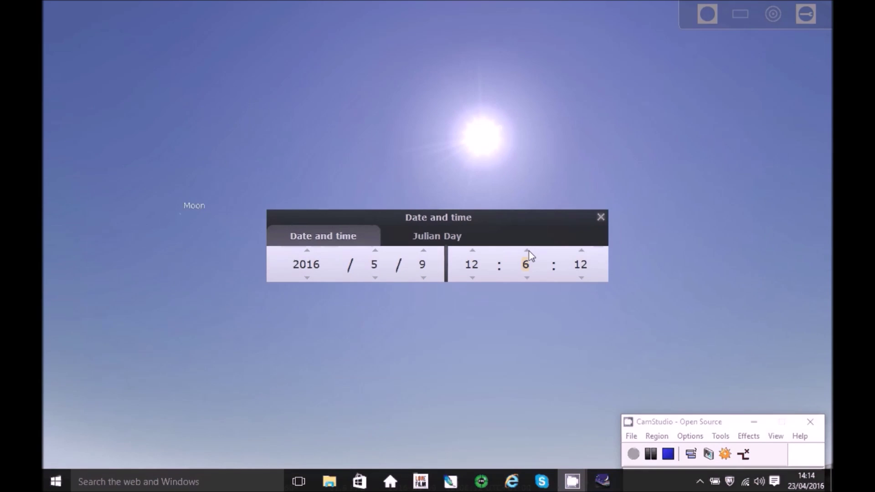
scroll(529, 251, "up", 5)
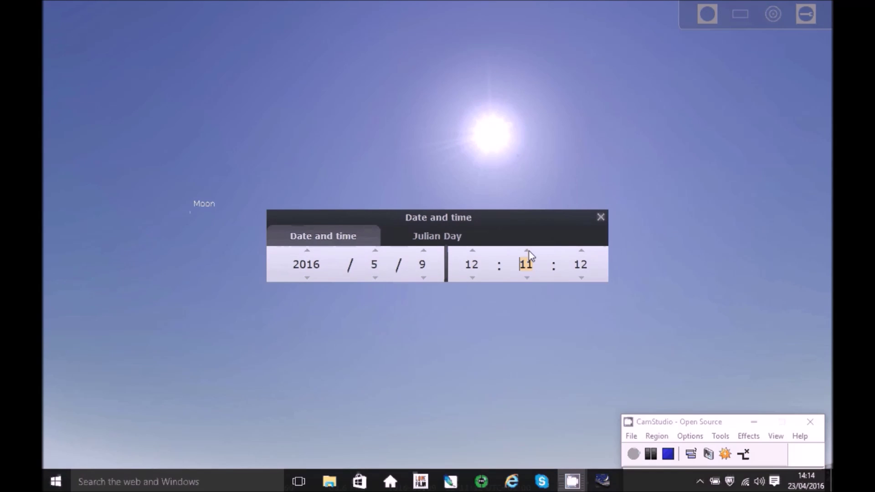
scroll(530, 251, "up", 1)
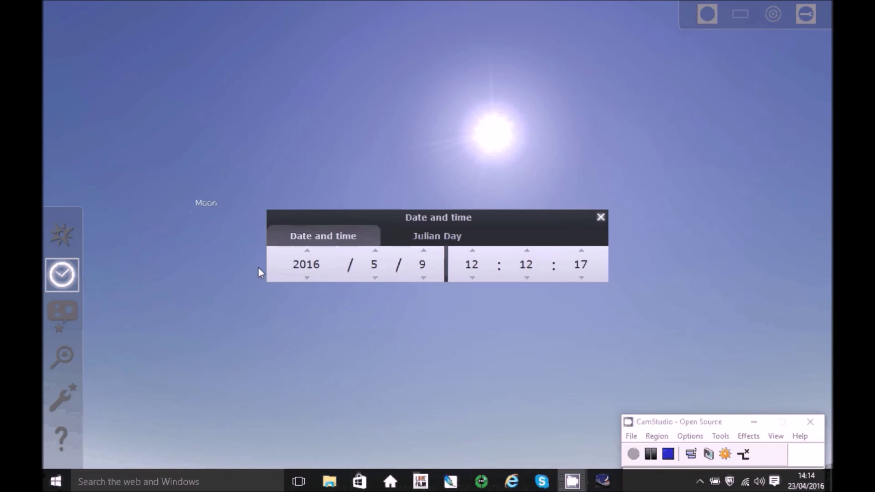
Search for 'mercury' and centre the view on the planet beside the Sun.
left_click(598, 221)
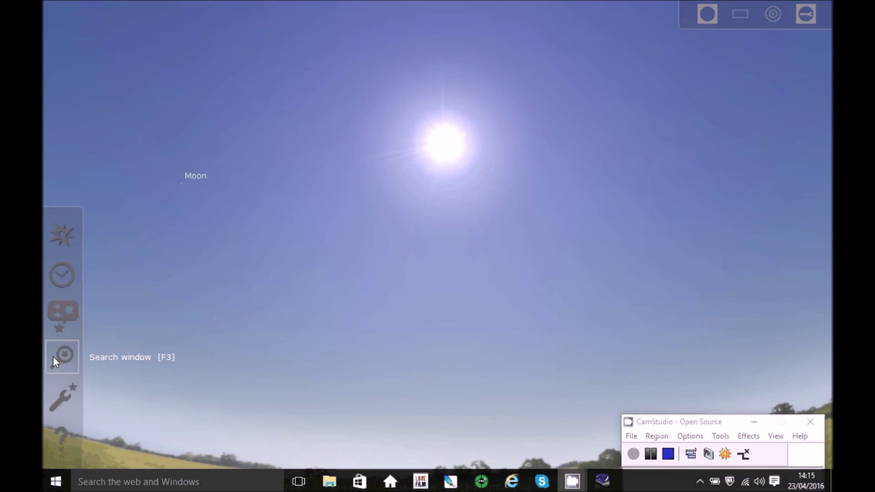
left_click(53, 356)
left_click(311, 220)
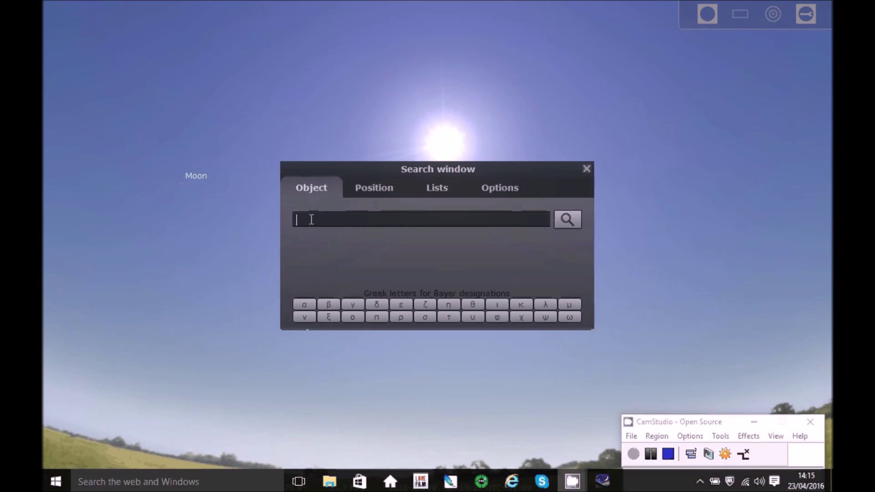
type("mer")
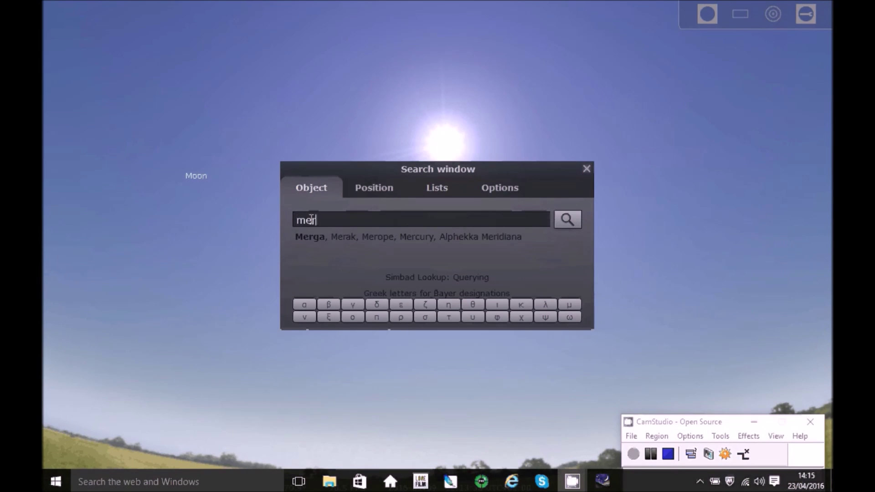
type("cury")
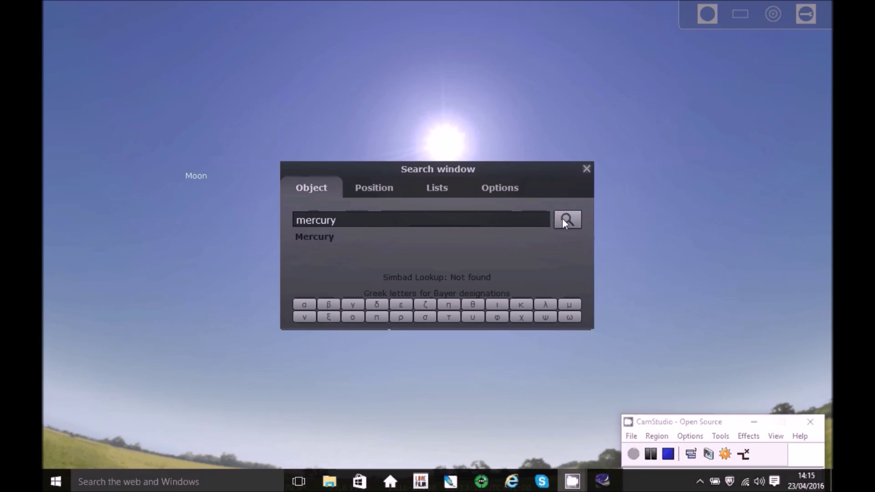
left_click(566, 220)
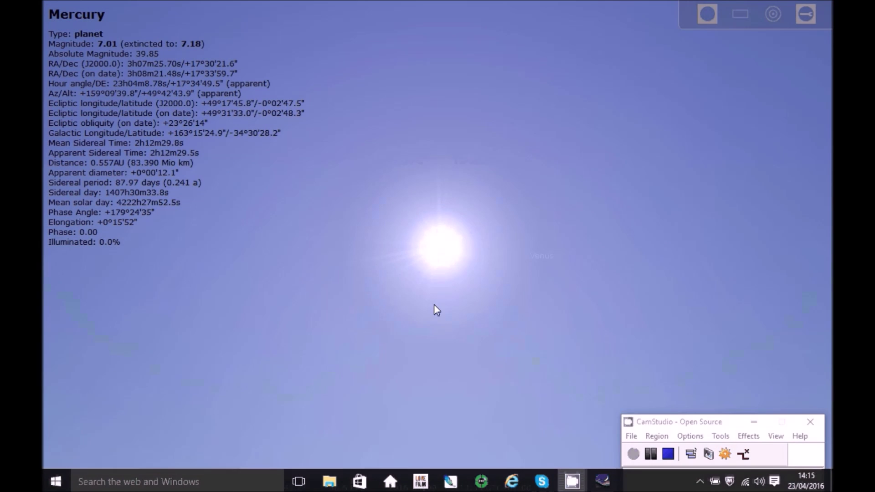
Zoom in and back out around Mercury.
scroll(457, 327, "up", 3)
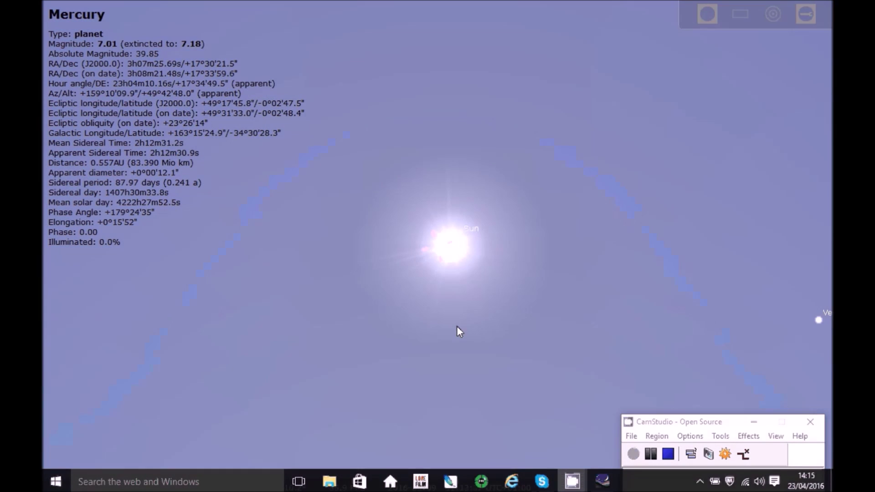
scroll(474, 329, "up", 3)
scroll(473, 328, "up", 3)
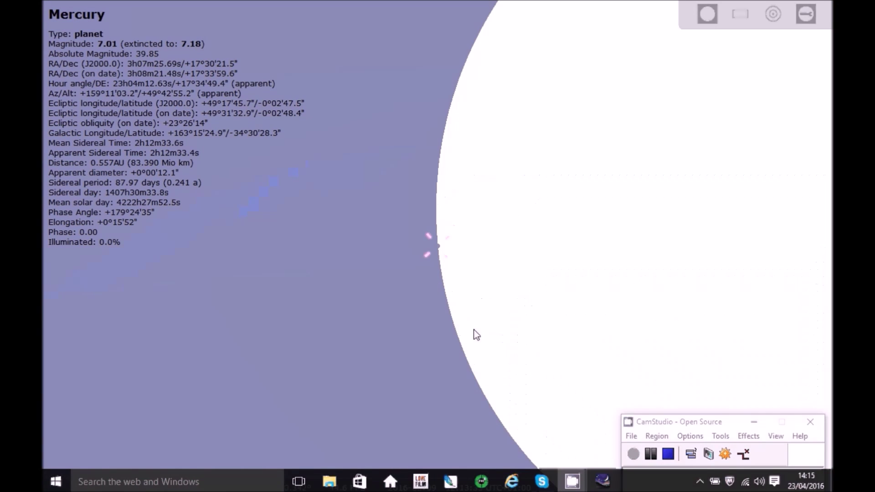
scroll(462, 311, "up", 3)
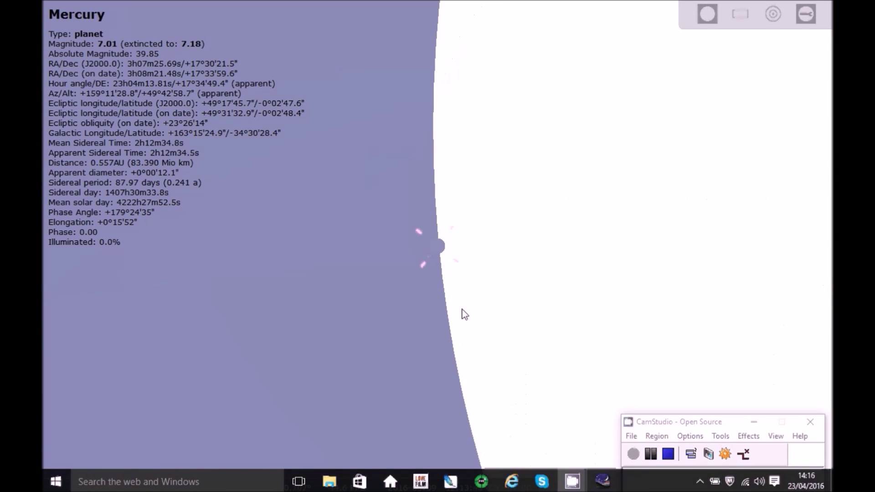
scroll(428, 268, "up", 2)
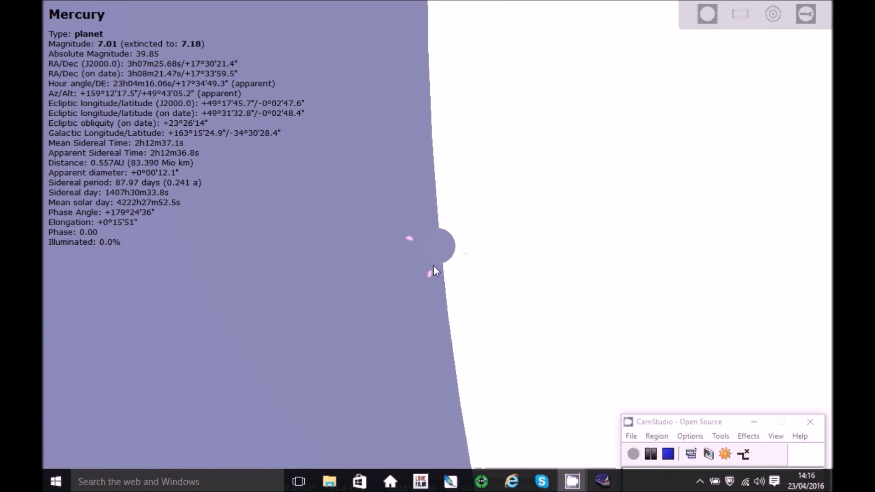
scroll(461, 285, "down", 1)
scroll(459, 281, "down", 2)
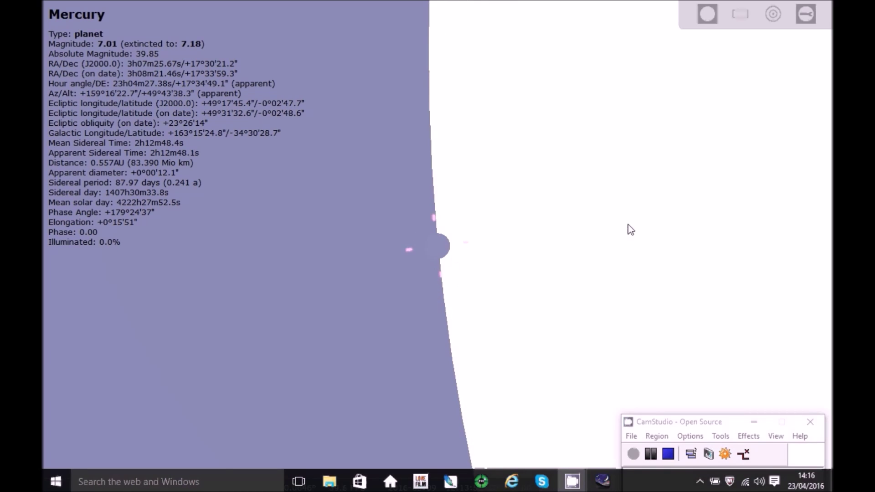
Pan toward the Sun's centre while zooming out.
left_click_drag(628, 225, 560, 236)
scroll(560, 236, "down", 5)
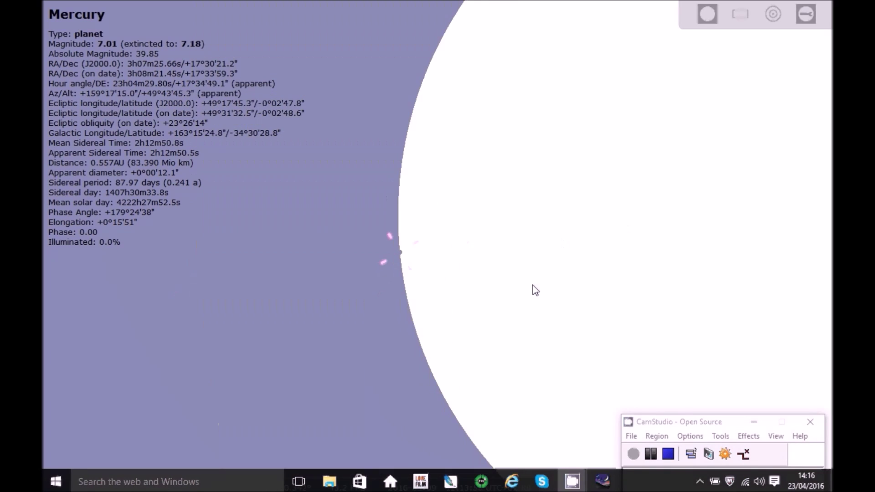
left_click_drag(532, 285, 450, 303)
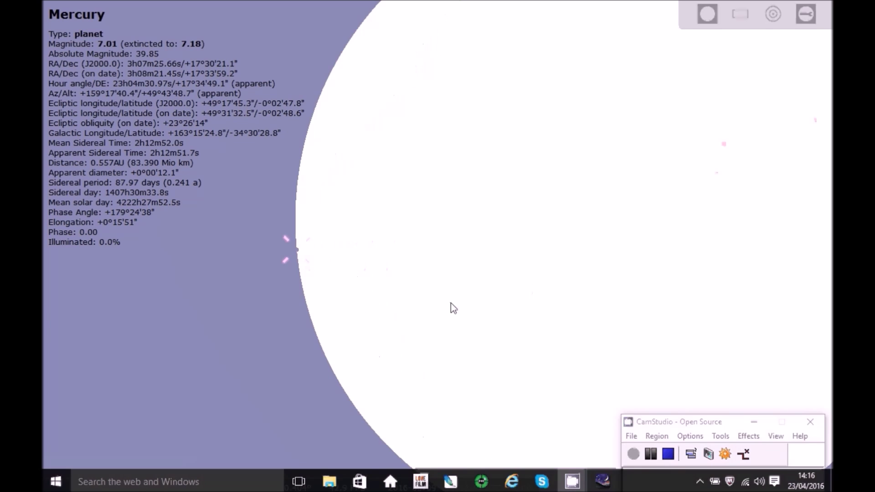
scroll(451, 302, "down", 3)
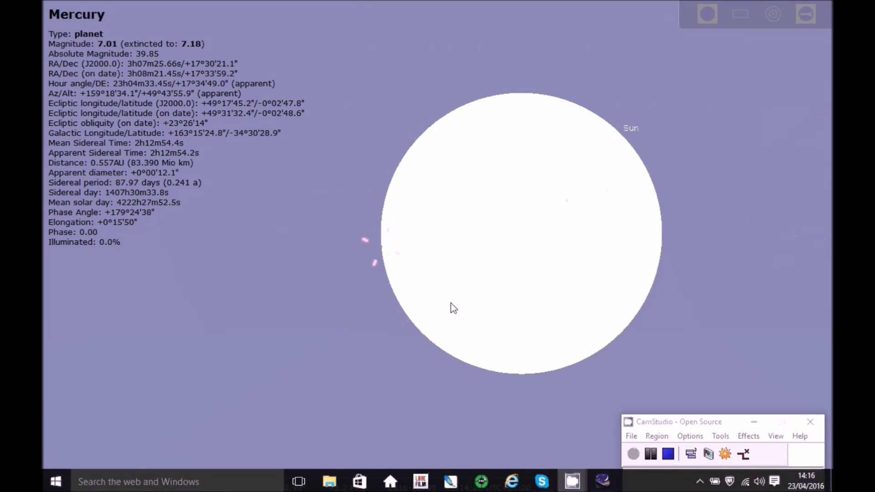
scroll(451, 303, "down", 2)
scroll(565, 251, "up", 4)
scroll(565, 258, "up", 1)
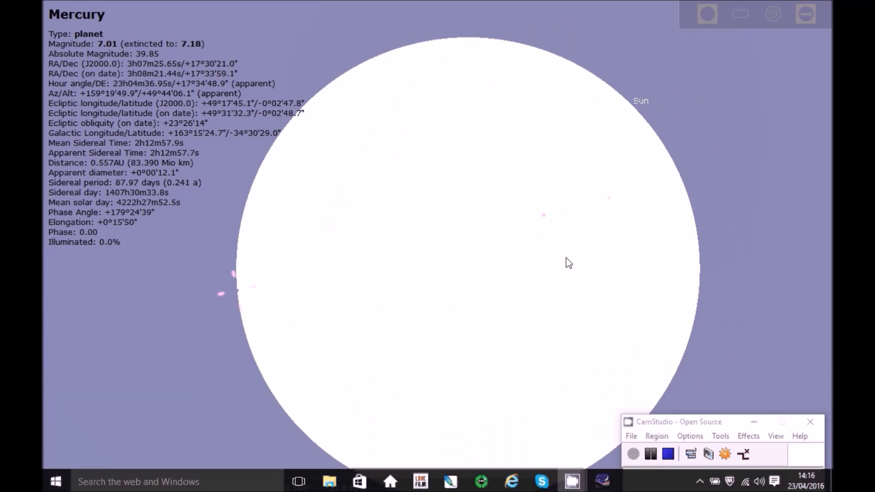
scroll(565, 258, "down", 2)
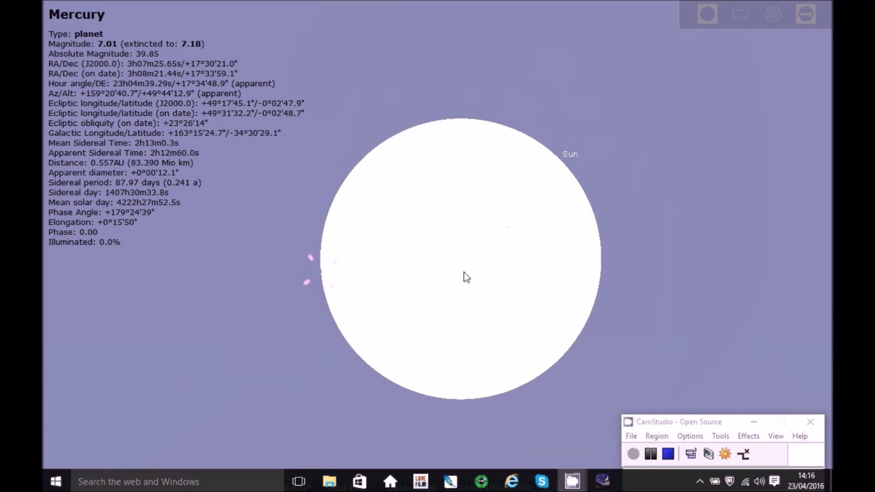
scroll(466, 277, "down", 1)
Recentre the Sun and zoom out until its full disk and nearby Venus show.
left_click_drag(426, 267, 440, 307)
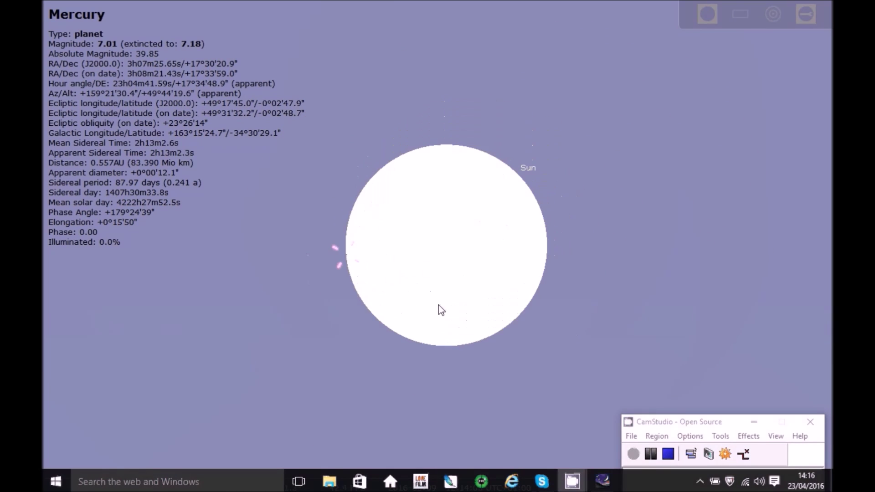
scroll(438, 305, "down", 1)
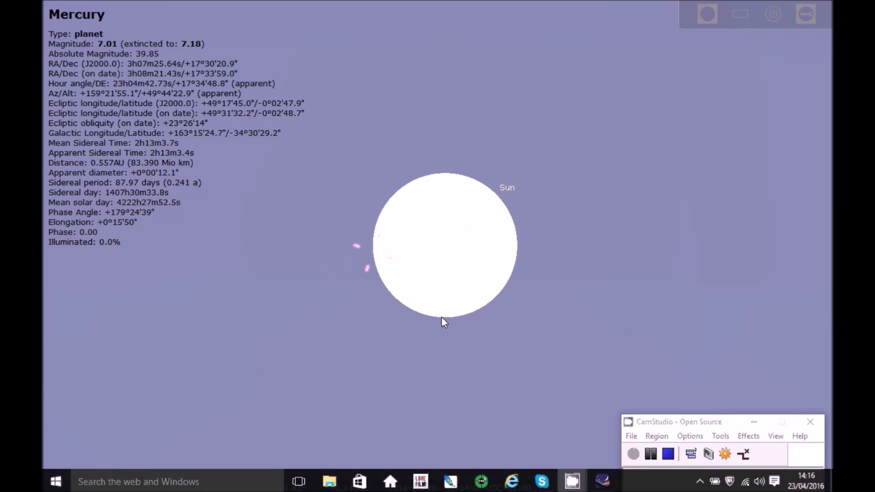
scroll(441, 317, "up", 2)
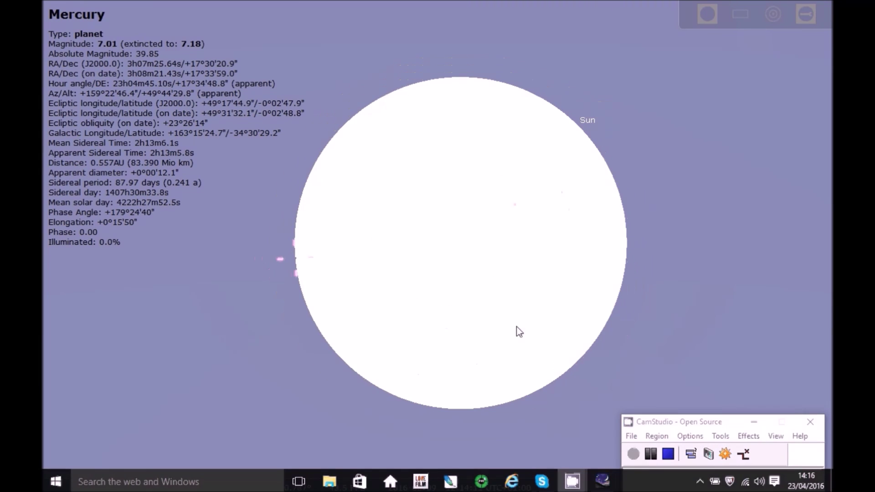
scroll(425, 331, "down", 1)
scroll(411, 328, "down", 1)
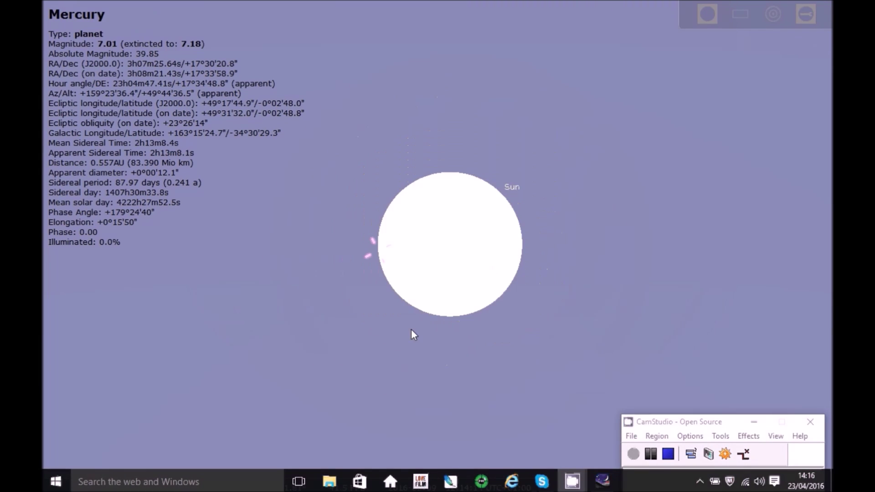
scroll(411, 329, "down", 2)
scroll(411, 328, "down", 1)
mouse_move(46, 322)
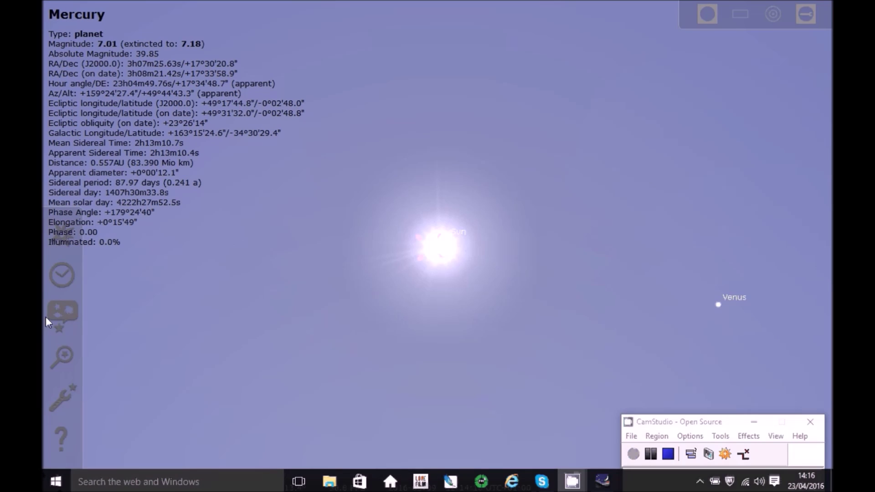
Advance the clock from 12 to 14 on 9 May 2016.
left_click(71, 277)
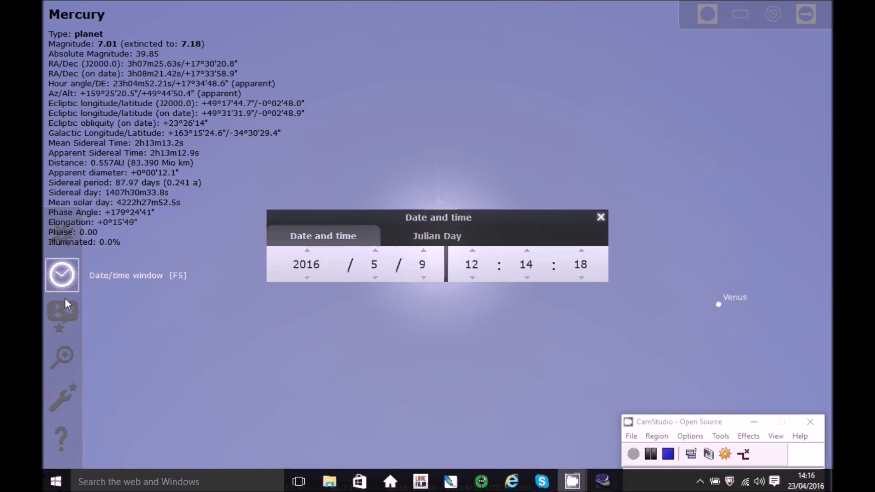
left_click(472, 251)
left_click(472, 251)
left_click(601, 217)
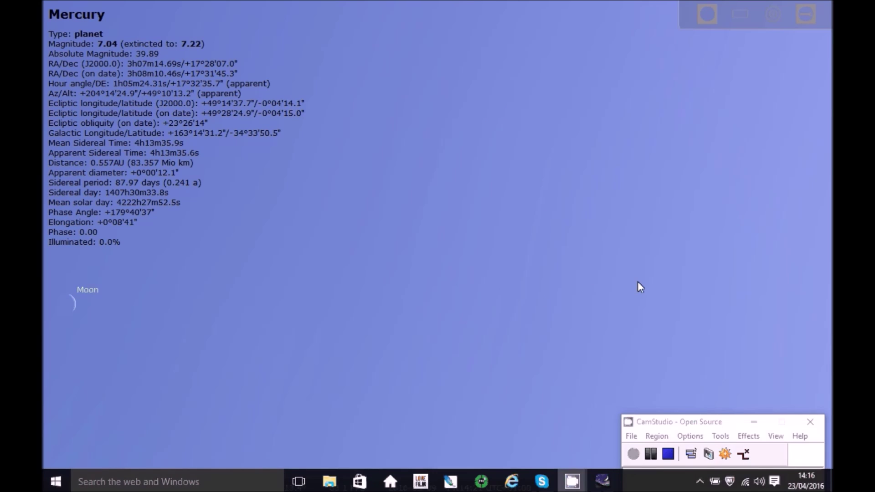
Centre on Mercury and zoom in until its tiny dark disk shows against the Sun.
left_click_drag(637, 282, 432, 302)
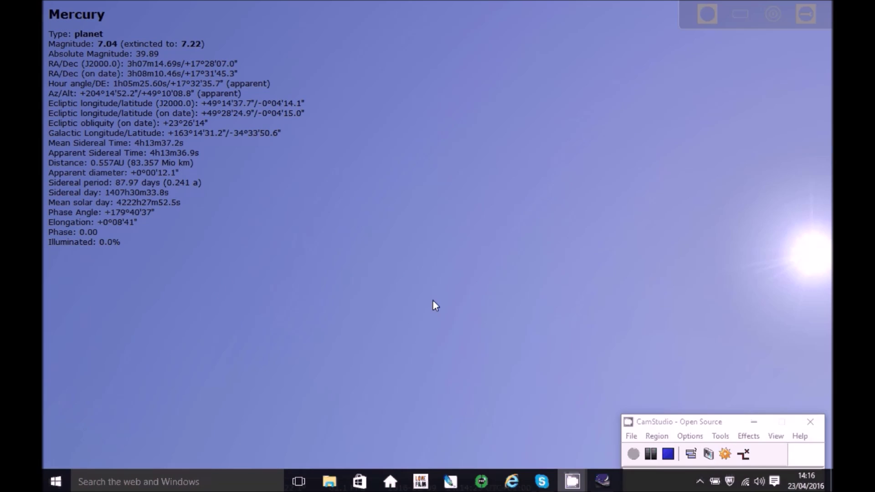
key("space")
scroll(419, 172, "up", 3)
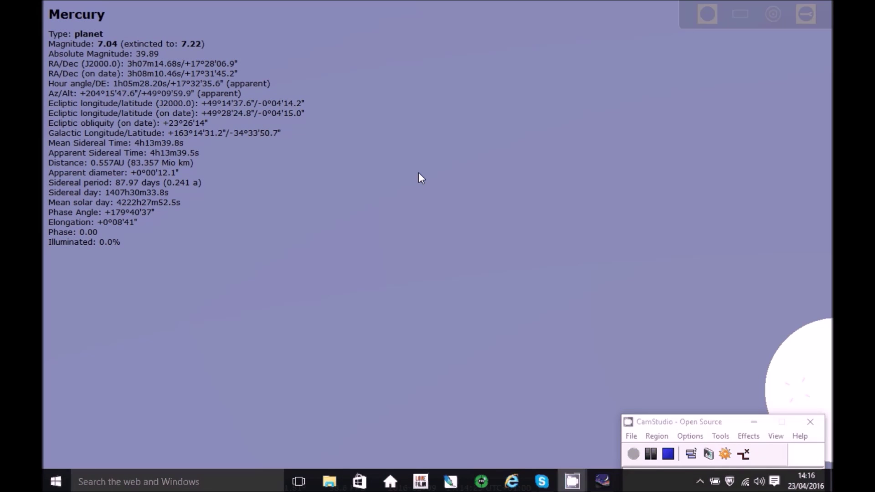
mouse_move(800, 340)
left_mouse_down()
mouse_move(534, 342)
mouse_move(678, 227)
mouse_move(505, 219)
mouse_move(416, 261)
left_mouse_up()
scroll(505, 219, "up", 2)
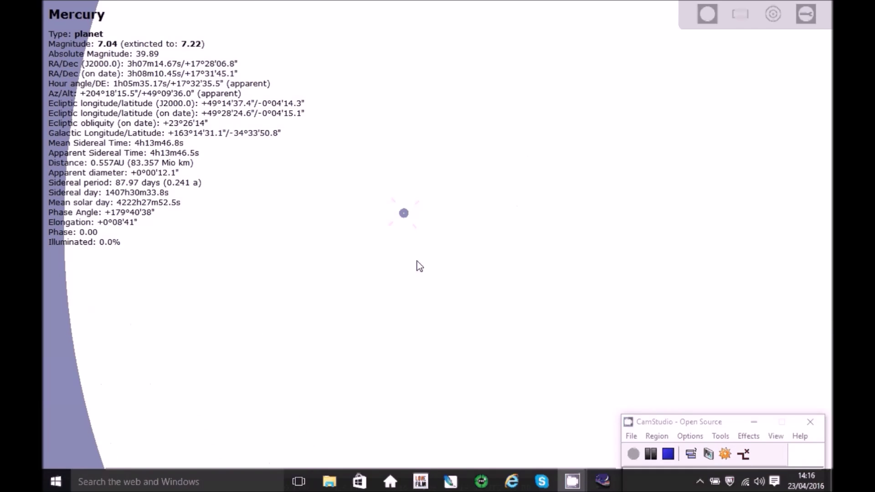
scroll(435, 243, "down", 3)
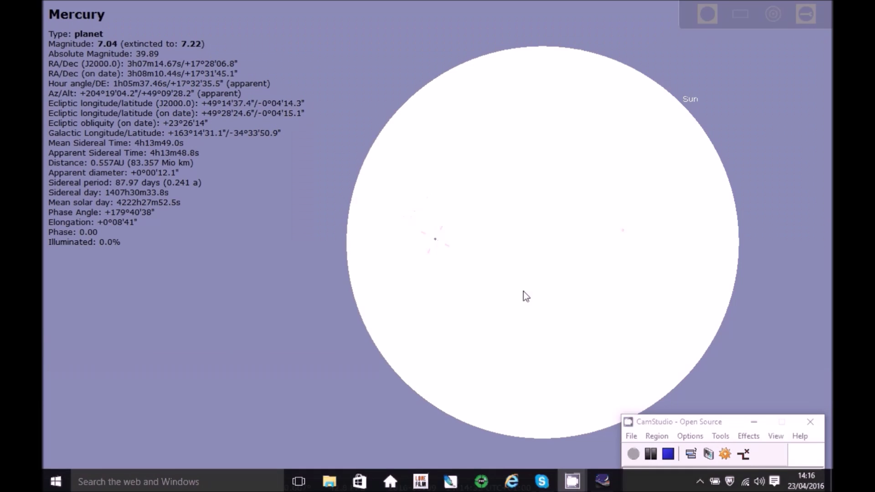
scroll(523, 292, "down", 3)
scroll(519, 293, "down", 1)
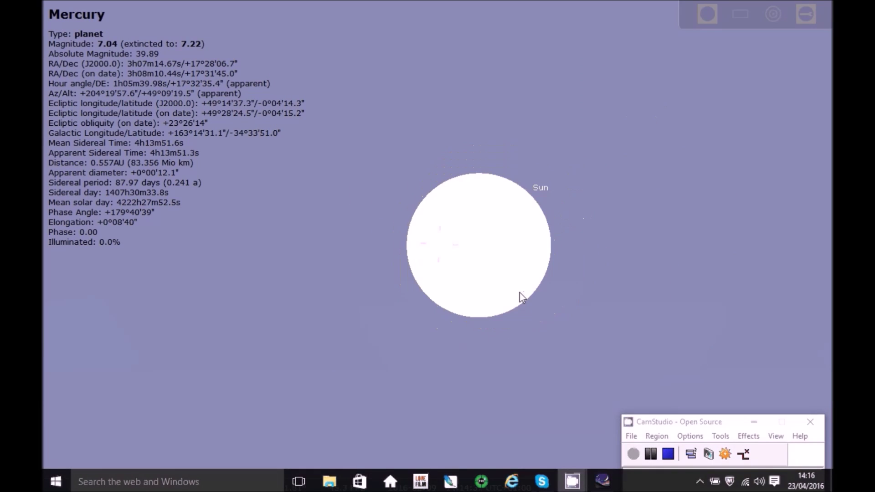
scroll(520, 294, "up", 3)
left_click_drag(517, 293, 446, 303)
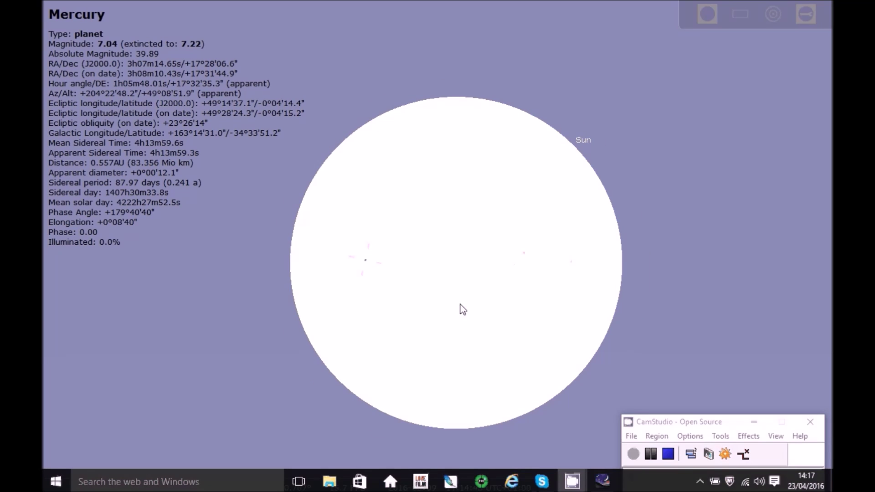
scroll(424, 298, "up", 2)
scroll(425, 298, "up", 2)
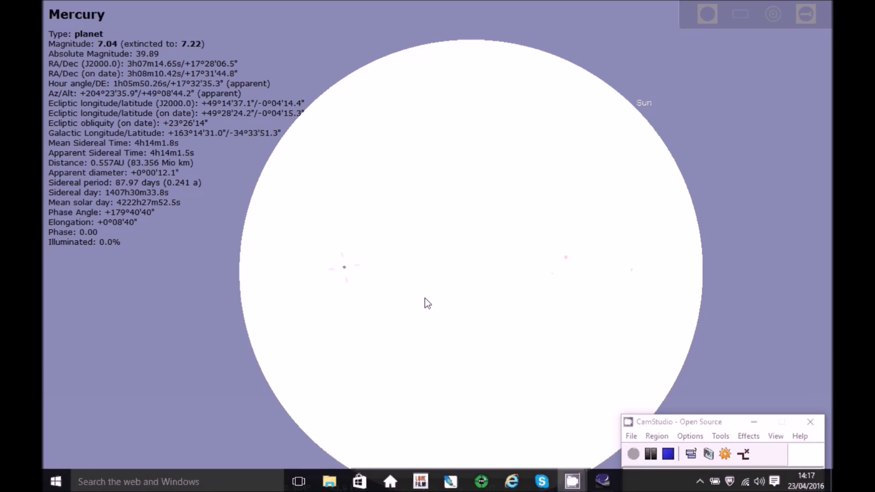